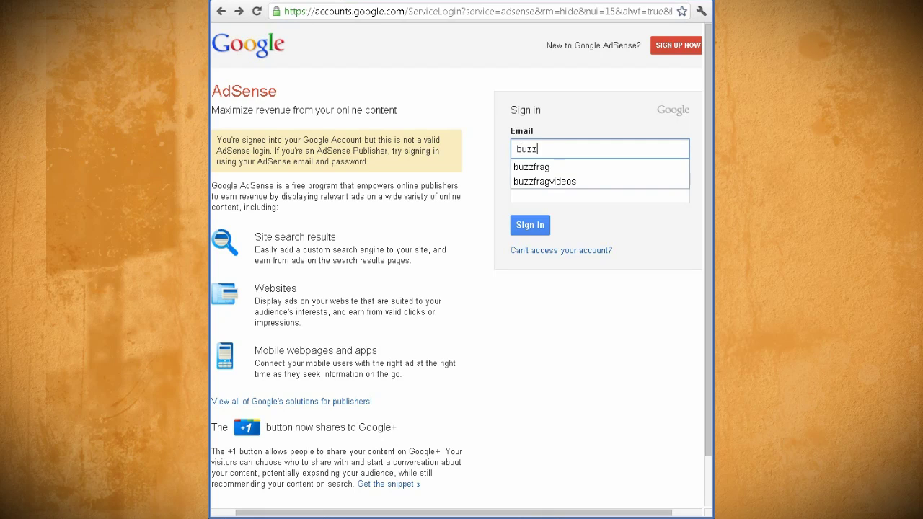
# Sign in to Google AdSense with the buzzfrag account email and password, declining to save the password
pyautogui.press('Tab')
pyautogui.write('********')
pyautogui.press('Return')
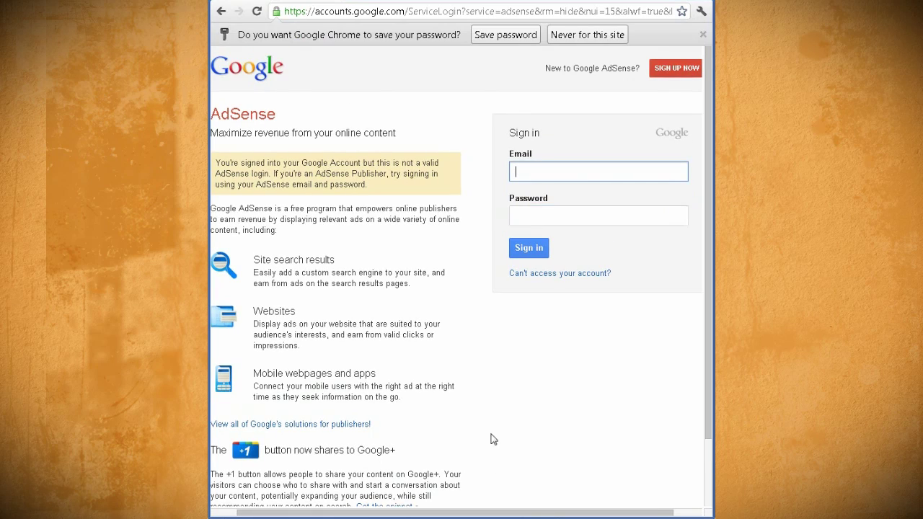
pyautogui.click(702, 35)
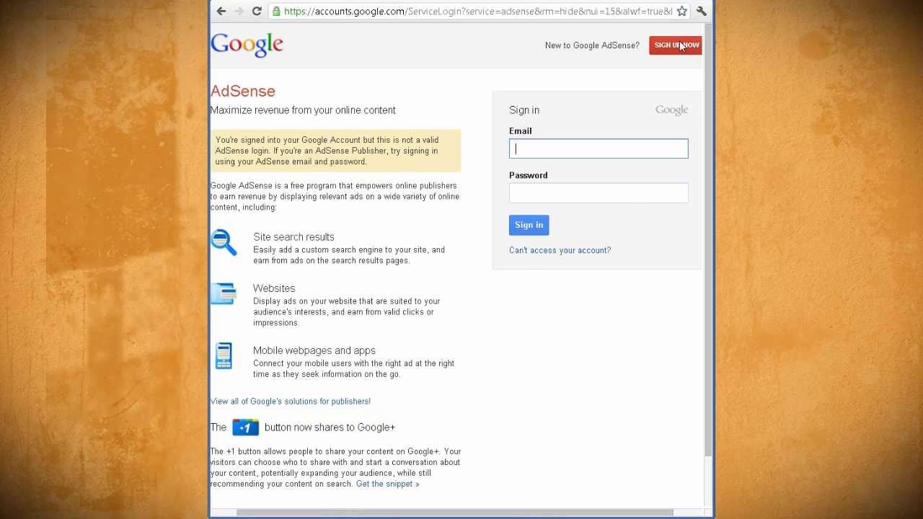
# Apply to AdSense for buzzfrag.hostzi.com, choosing the site language and accepting all three policy checkboxes
pyautogui.click(678, 48)
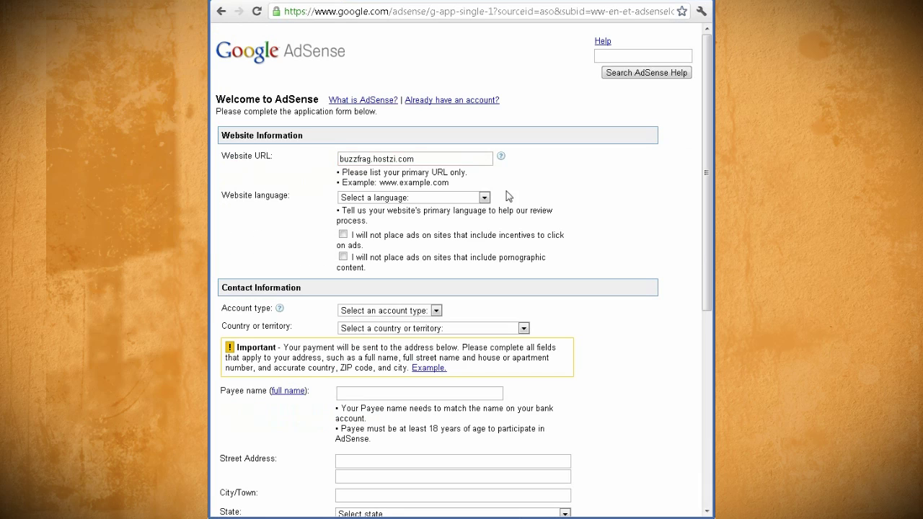
pyautogui.click(493, 198)
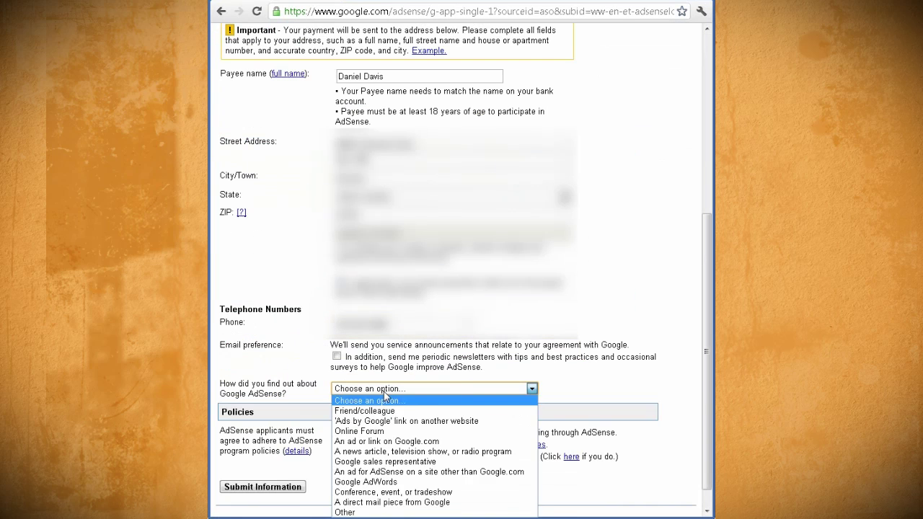
pyautogui.click(385, 421)
pyautogui.click(336, 431)
pyautogui.click(336, 443)
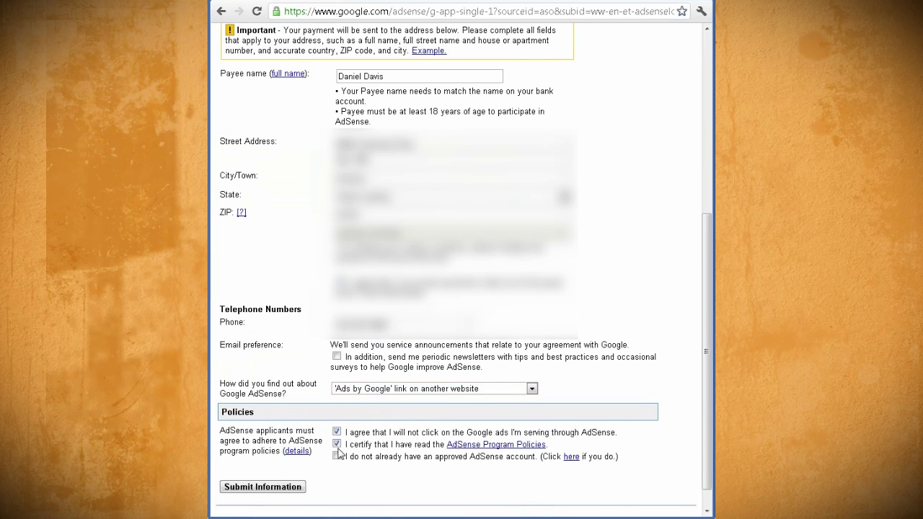
pyautogui.click(336, 455)
pyautogui.click(292, 489)
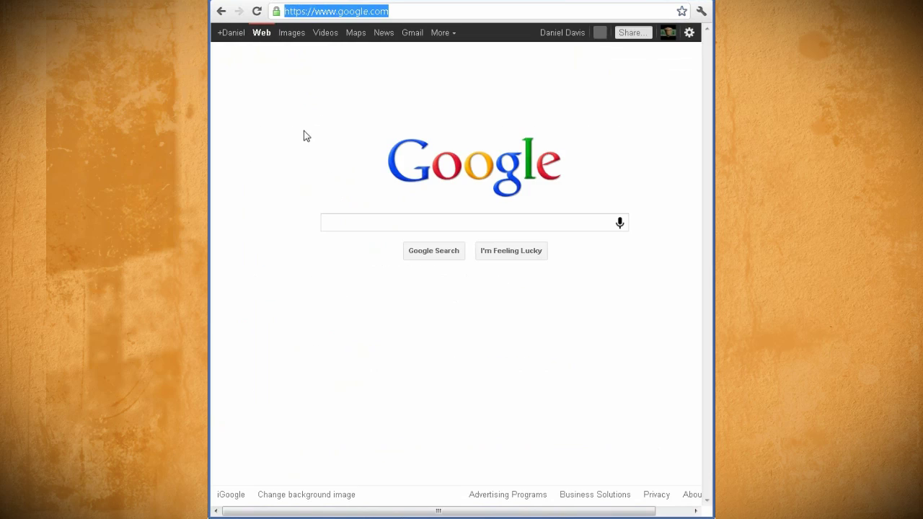
# Load the BuzzFrag site at buzzfrag.hostzi.com
pyautogui.write('buz')
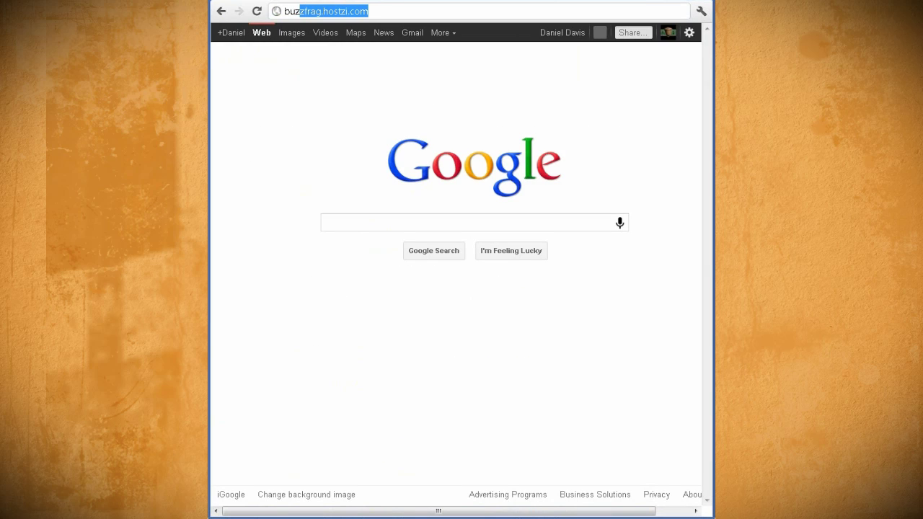
pyautogui.write('zfra')
pyautogui.press('Return')
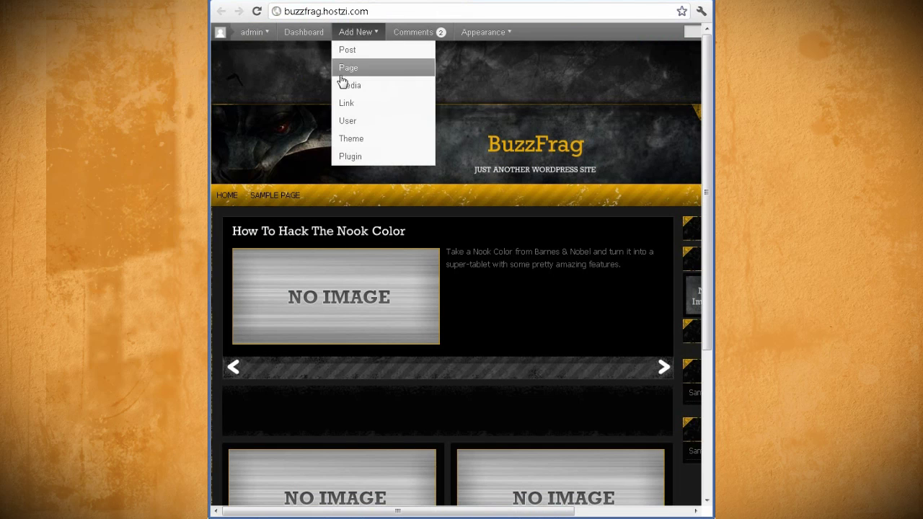
pyautogui.scroll(-3, 529, 350)
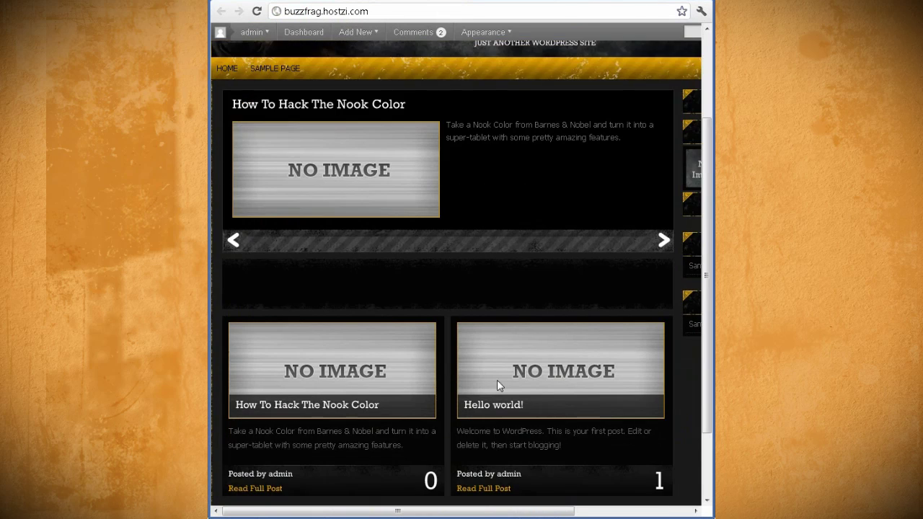
pyautogui.moveTo(511, 511); pyautogui.dragTo(628, 511)
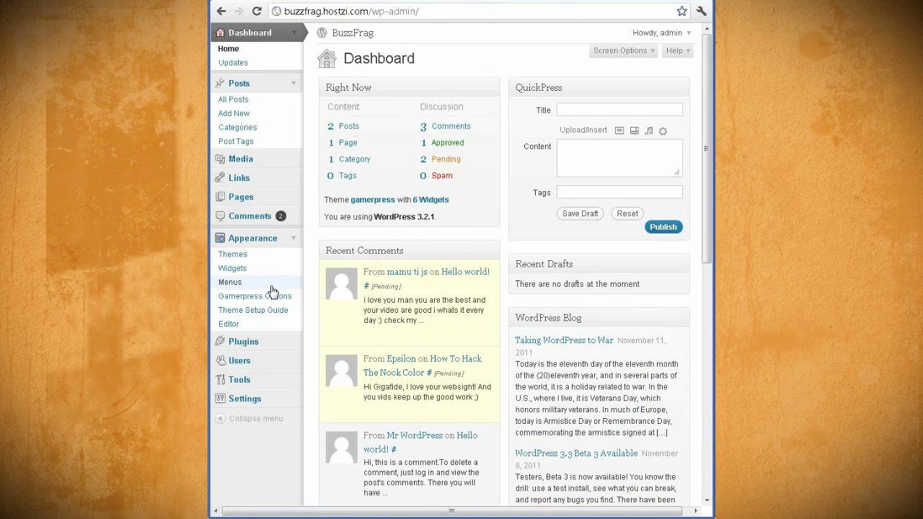
# Go to the WordPress dashboard's Gamerpress Options Ad Management section and its 468x60 banner box
pyautogui.click(288, 293)
pyautogui.scroll(-6, 366, 218)
pyautogui.moveTo(557, 181); pyautogui.dragTo(387, 187)
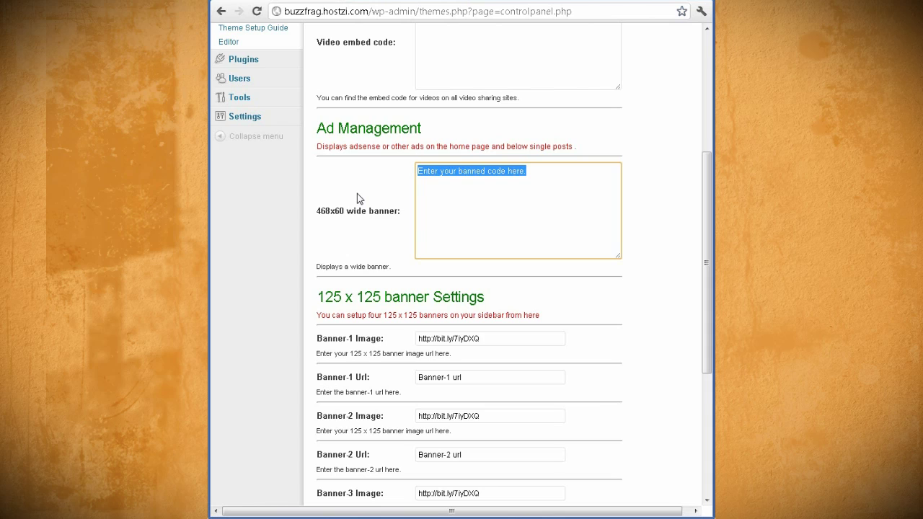
pyautogui.scroll(-2, 359, 198)
pyautogui.click(378, 343)
pyautogui.scroll(6, 378, 342)
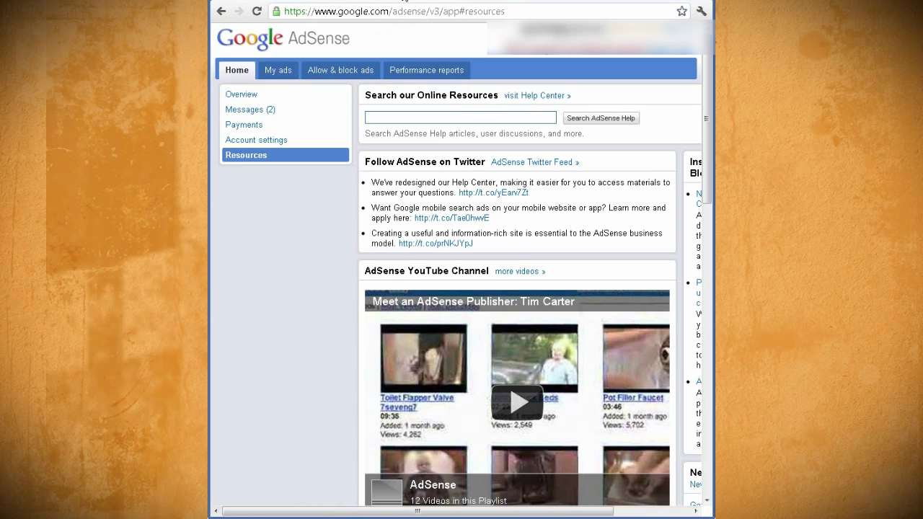
# Create an ad unit named 'Buzzfrag Ads', 468 x 60 Banner, image/rich media ads only
pyautogui.click(279, 72)
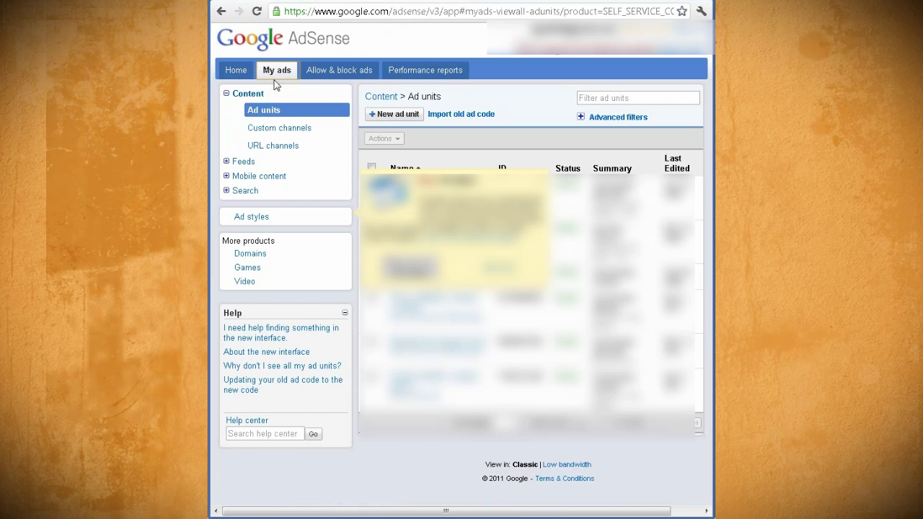
pyautogui.click(397, 115)
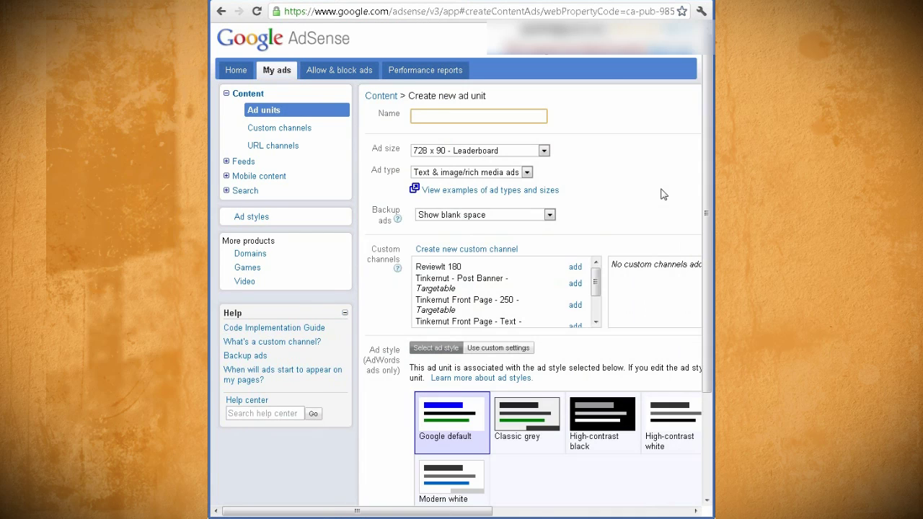
pyautogui.write('Buzzfrag Ads')
pyautogui.click(543, 151)
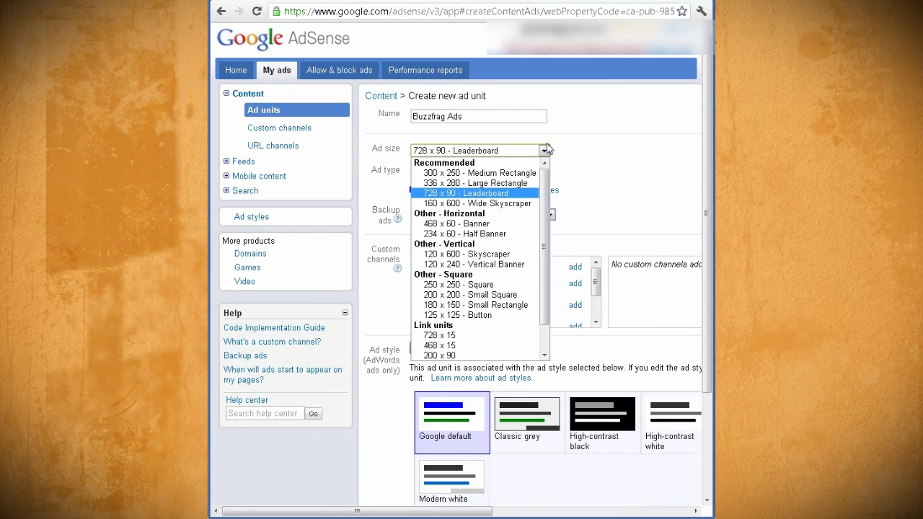
pyautogui.click(469, 215)
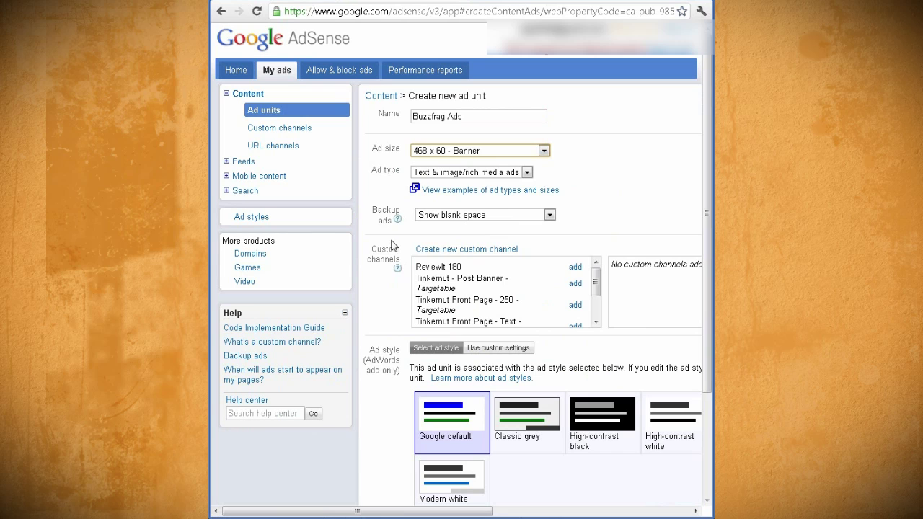
pyautogui.click(611, 212)
# Browse the AdSense examples of ad types and sizes
pyautogui.click(555, 195)
pyautogui.scroll(-2, 433, 442)
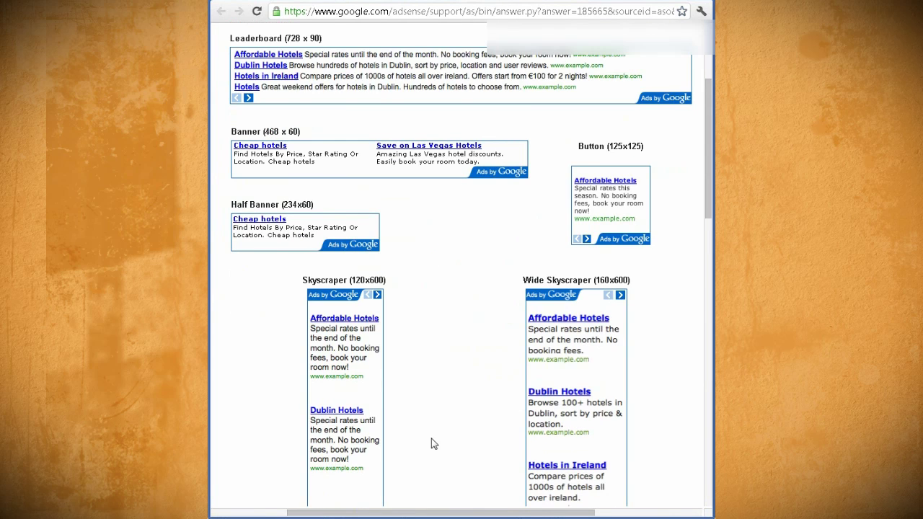
pyautogui.scroll(-4, 433, 443)
pyautogui.scroll(-3, 419, 431)
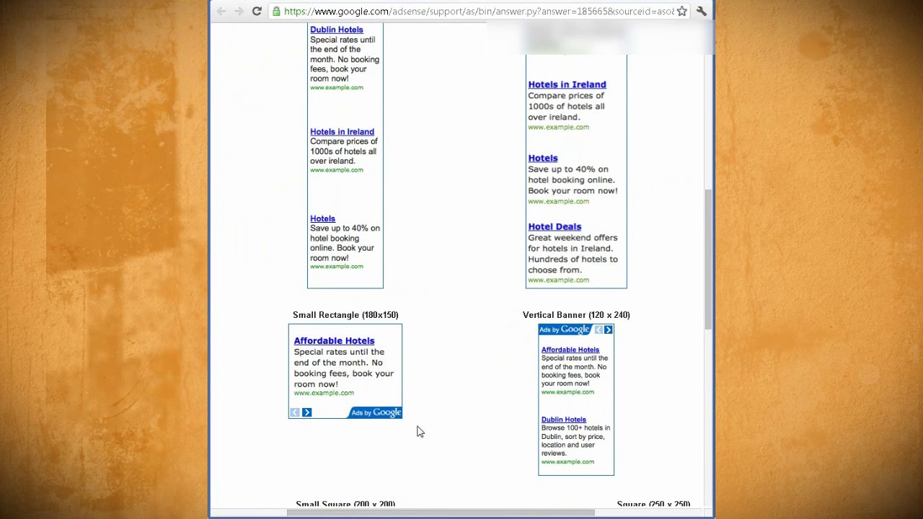
pyautogui.scroll(-2, 418, 431)
# Close the examples page and dismiss the new custom channel form without saving
pyautogui.hotkey('ctrl', 'w')
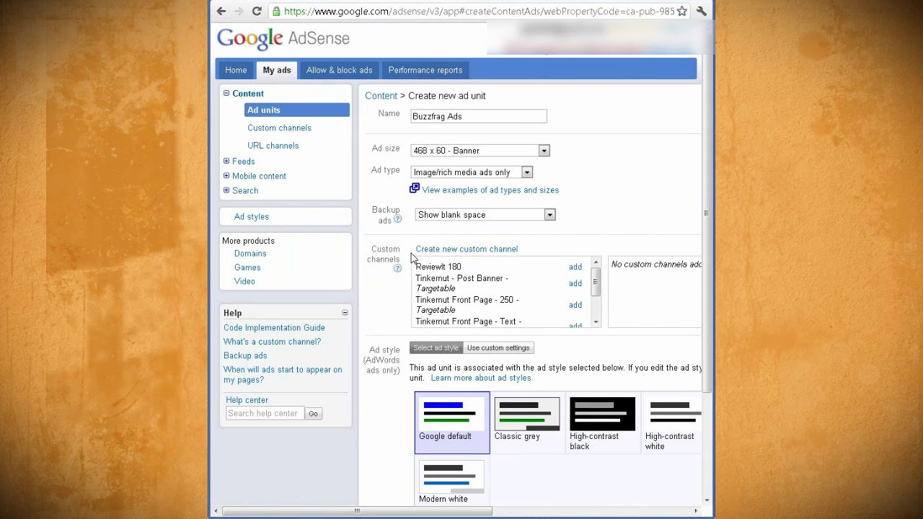
pyautogui.click(483, 250)
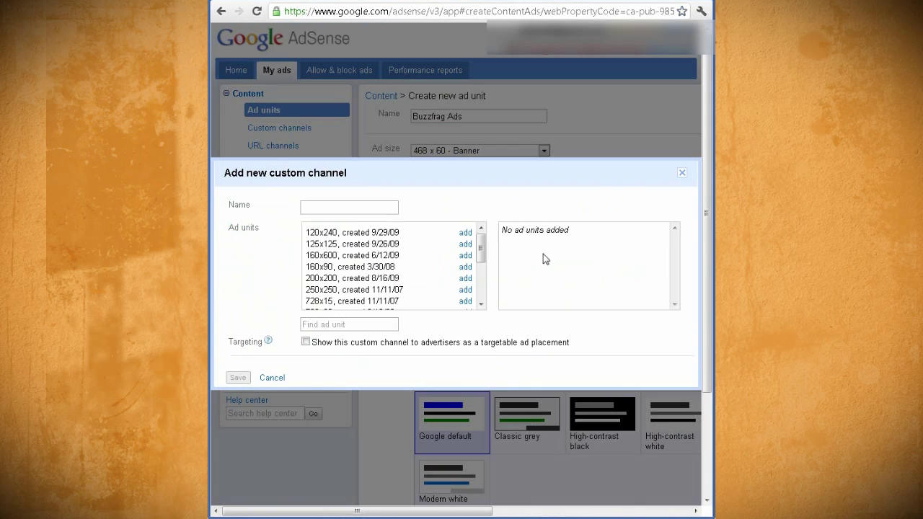
pyautogui.click(682, 173)
pyautogui.scroll(-4, 372, 328)
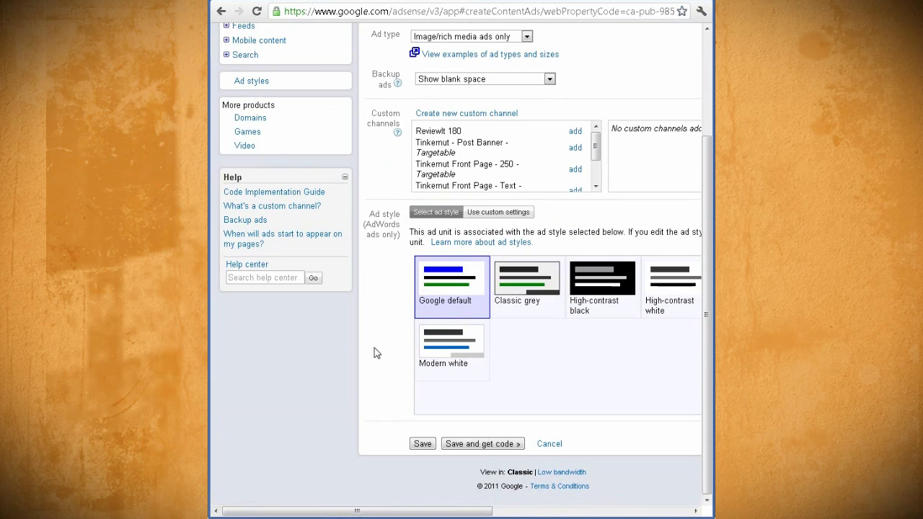
# Save the unit with Classic grey style and paste its ad code into the 468x60 banner field
pyautogui.click(534, 280)
pyautogui.click(457, 442)
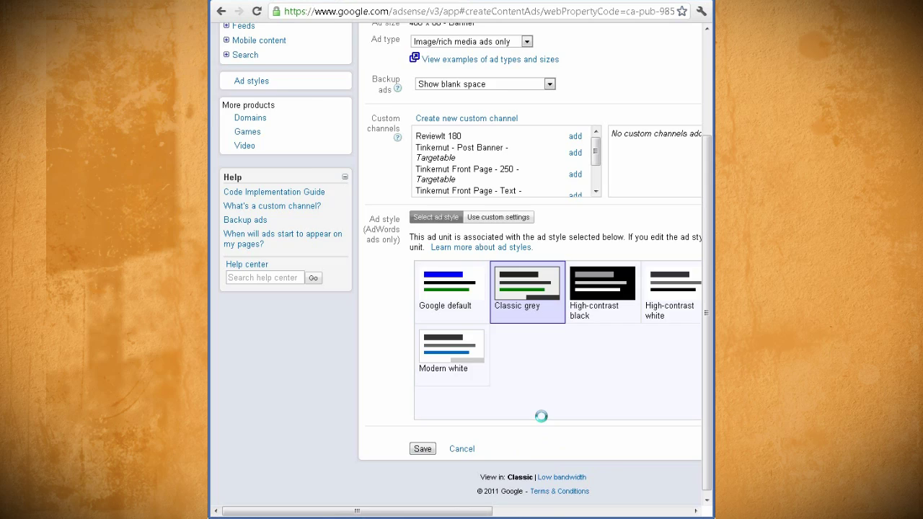
pyautogui.click(490, 173)
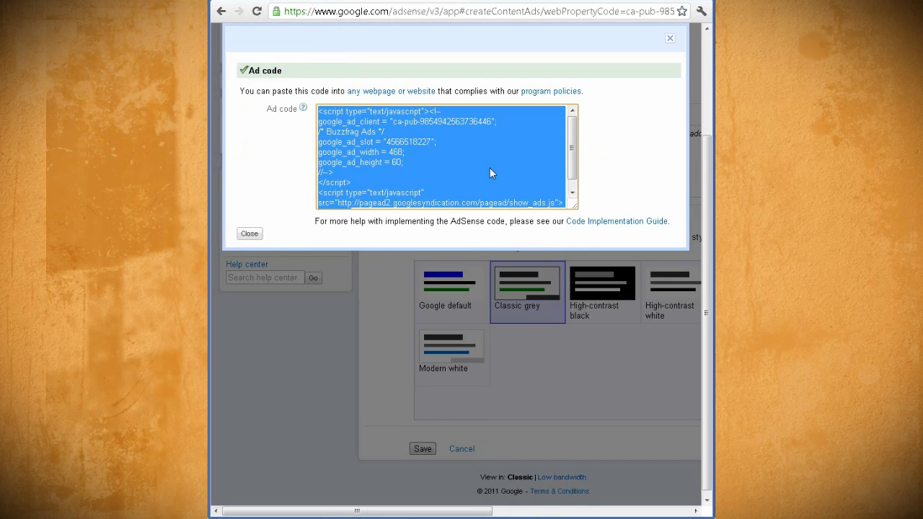
pyautogui.rightClick(436, 134)
pyautogui.click(466, 191)
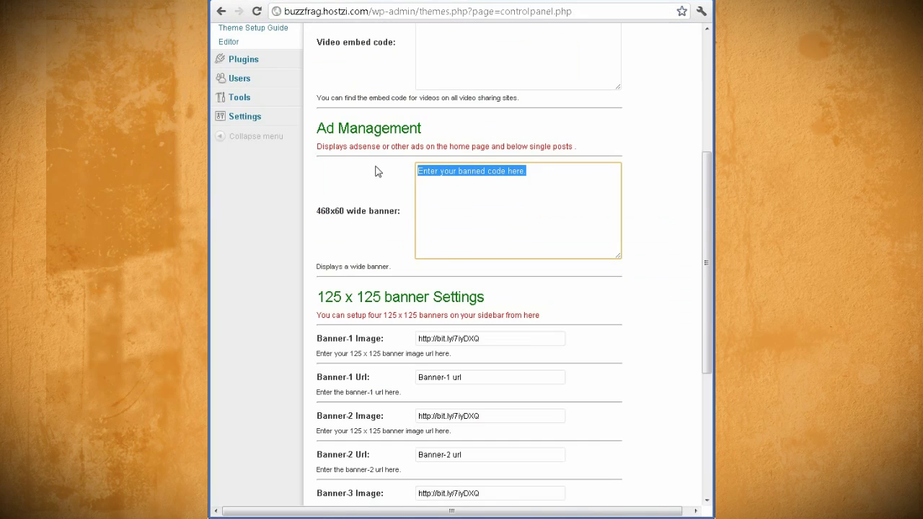
pyautogui.hotkey('ctrl', 'v')
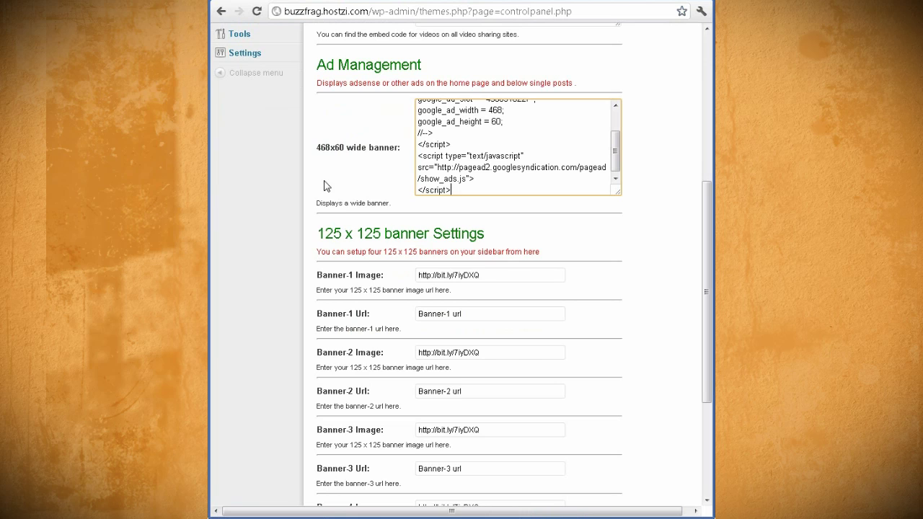
# Save the Gamerpress ad settings, then view the home page and the Nook Color post
pyautogui.scroll(-5, 325, 186)
pyautogui.click(361, 403)
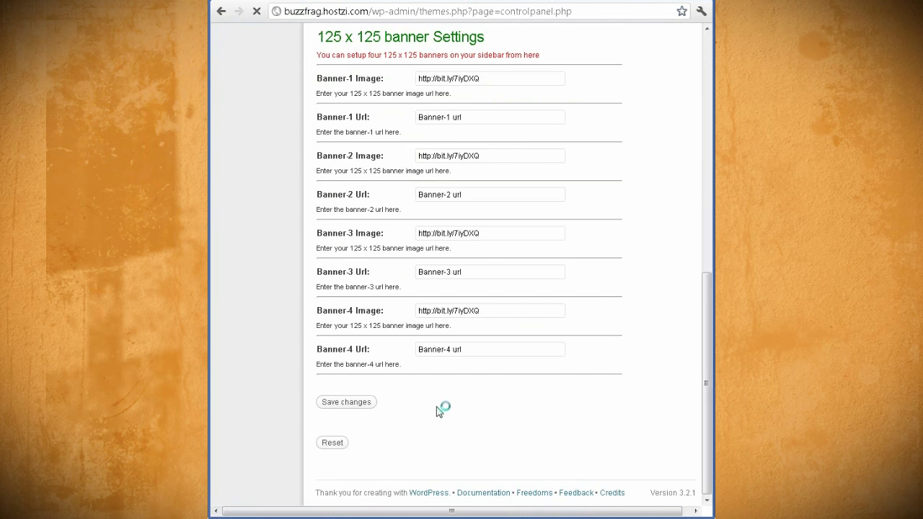
pyautogui.click(340, 43)
pyautogui.scroll(-5, 538, 394)
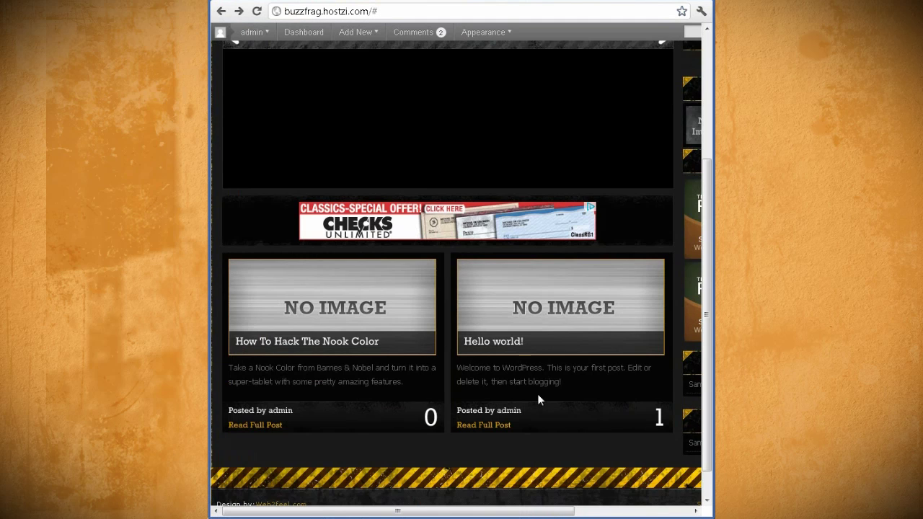
pyautogui.click(337, 348)
pyautogui.scroll(-4, 658, 416)
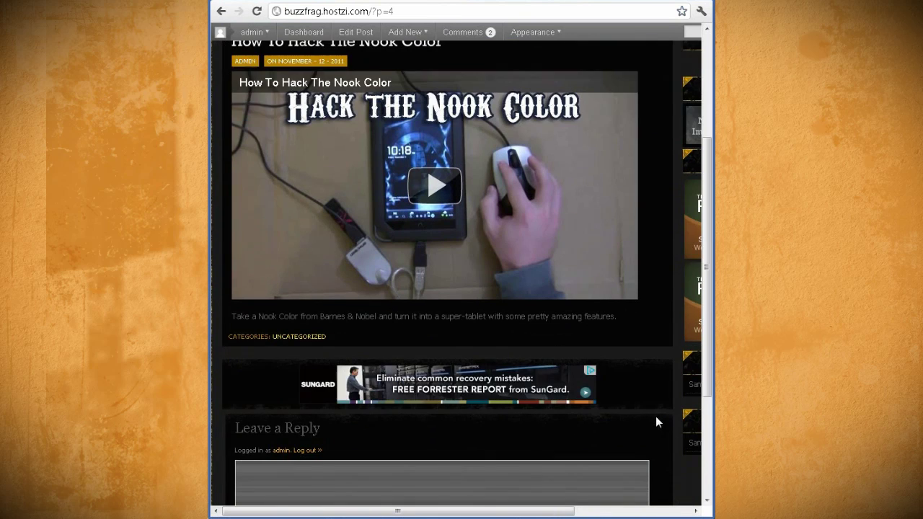
pyautogui.scroll(4, 634, 422)
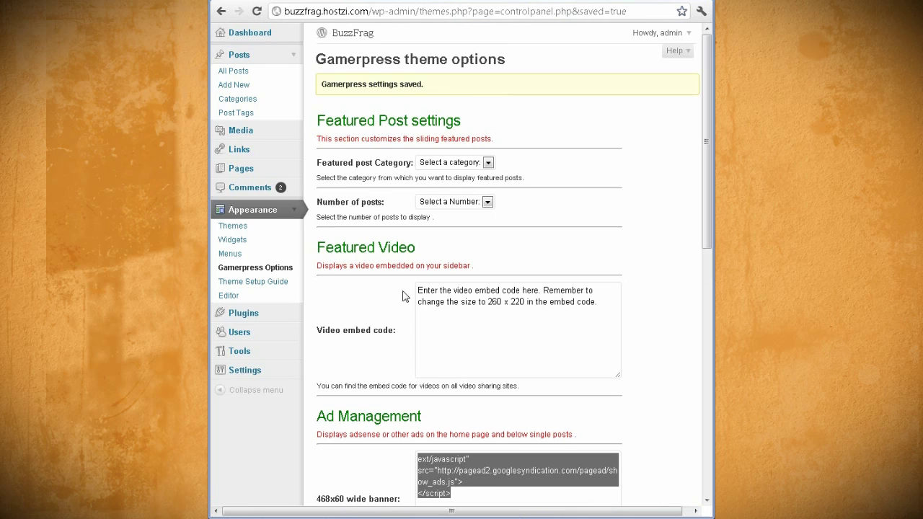
# Paste the AdSense code right after <body> in the theme's header.php
pyautogui.click(232, 228)
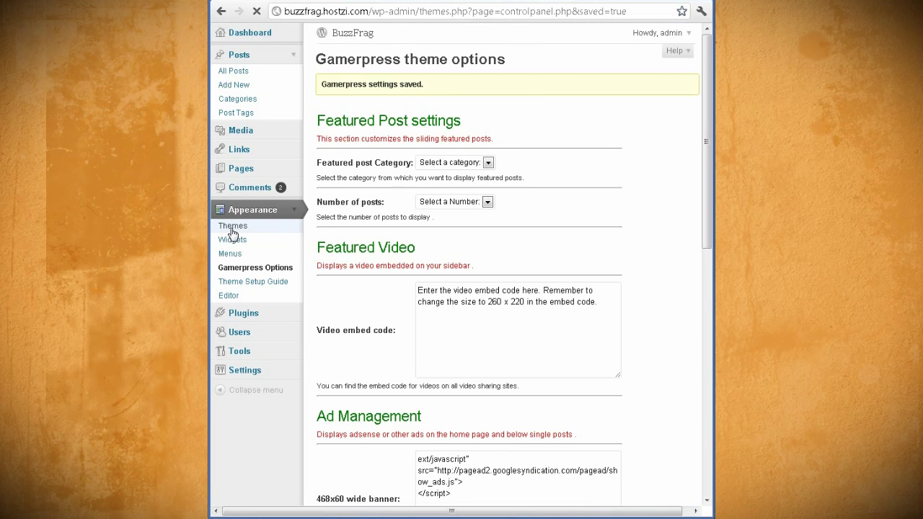
pyautogui.click(232, 296)
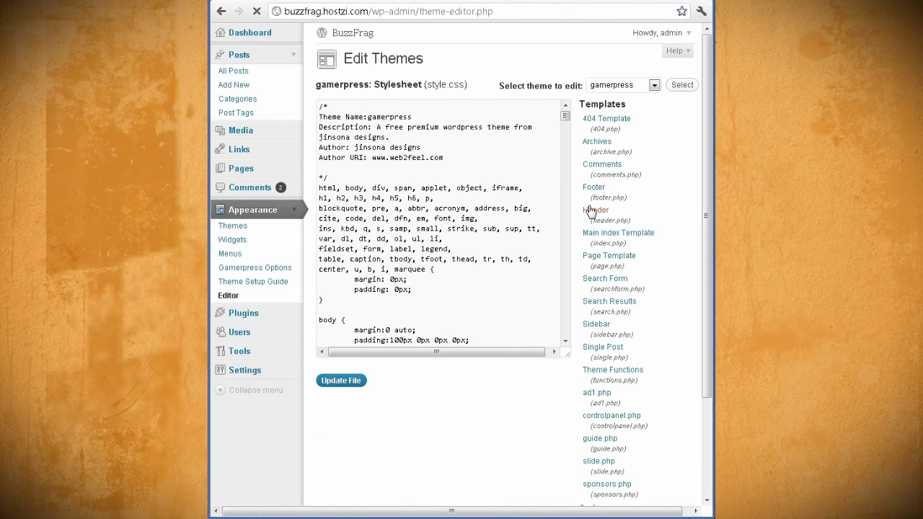
pyautogui.moveTo(565, 144); pyautogui.dragTo(568, 268)
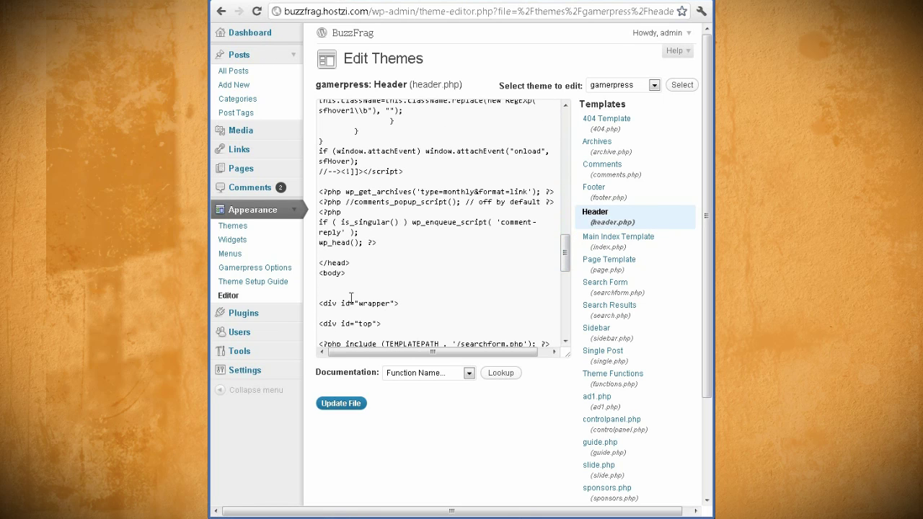
pyautogui.click(345, 273)
pyautogui.hotkey('ctrl', 'shift', 'End')
pyautogui.moveTo(345, 272); pyautogui.dragTo(323, 274)
pyautogui.click(346, 273)
pyautogui.hotkey('ctrl', 'v')
# Wrap the pasted code in <center></center> tags and update header.php
pyautogui.press('Return')
pyautogui.write('<')
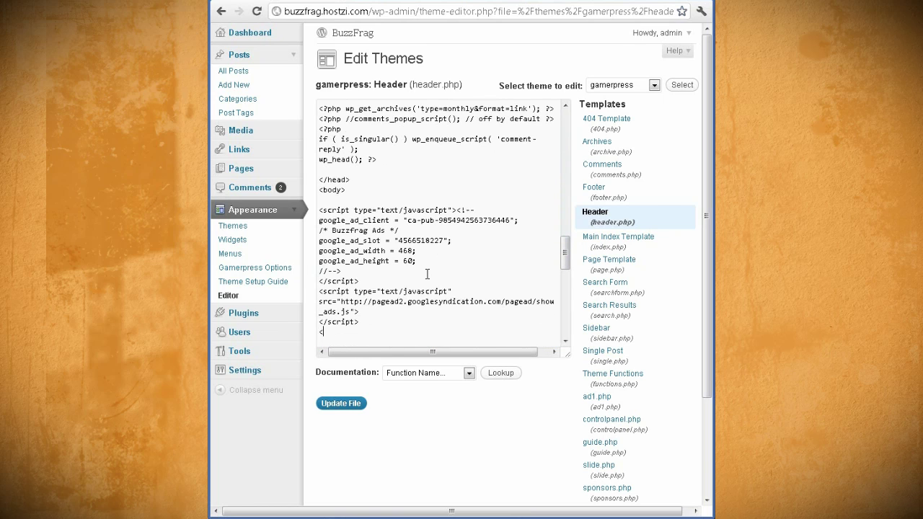
pyautogui.write('center')
pyautogui.press('Left')
pyautogui.press('Left')
pyautogui.press('Left')
pyautogui.press('Left')
pyautogui.press('Left')
pyautogui.press('Left')
pyautogui.write('/')
pyautogui.press('End')
pyautogui.write('>')
pyautogui.click(353, 199)
pyautogui.write('<center>')
pyautogui.click(340, 403)
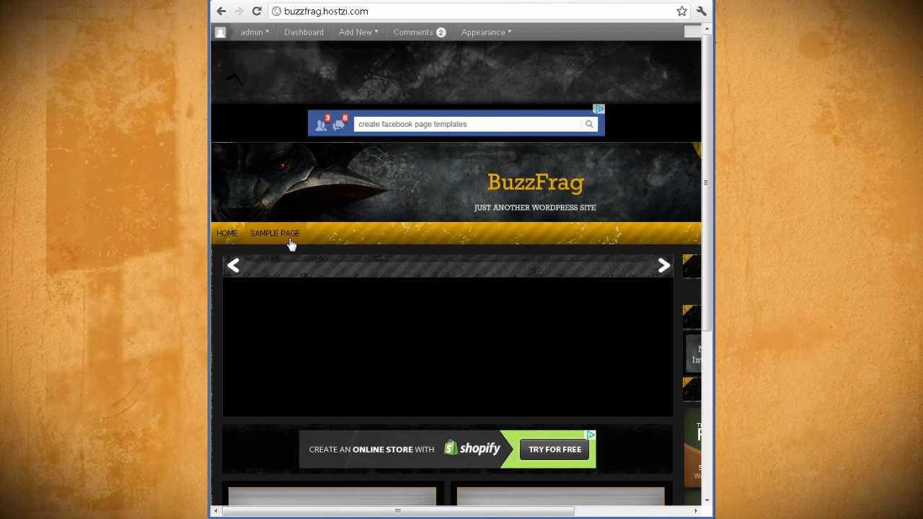
# Reopen the header template and view the Nook Color post page
pyautogui.scroll(-2, 289, 241)
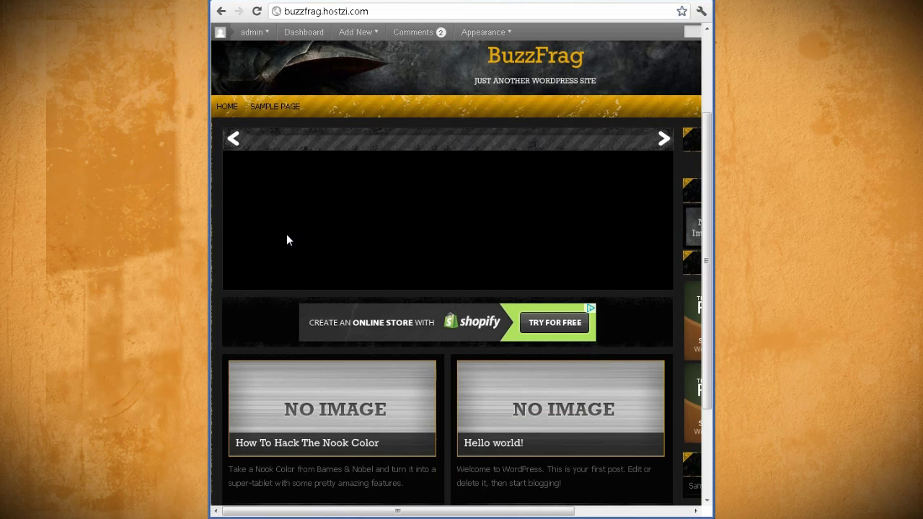
pyautogui.scroll(2, 287, 239)
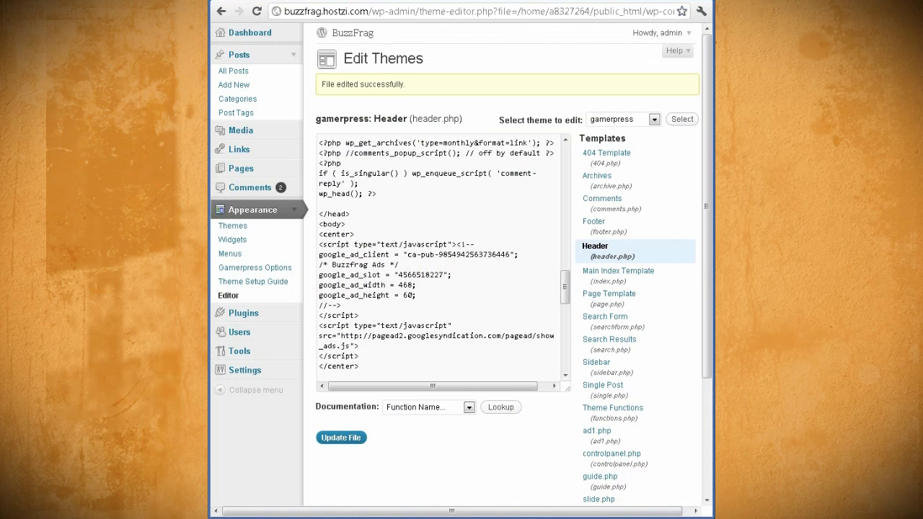
pyautogui.click(595, 247)
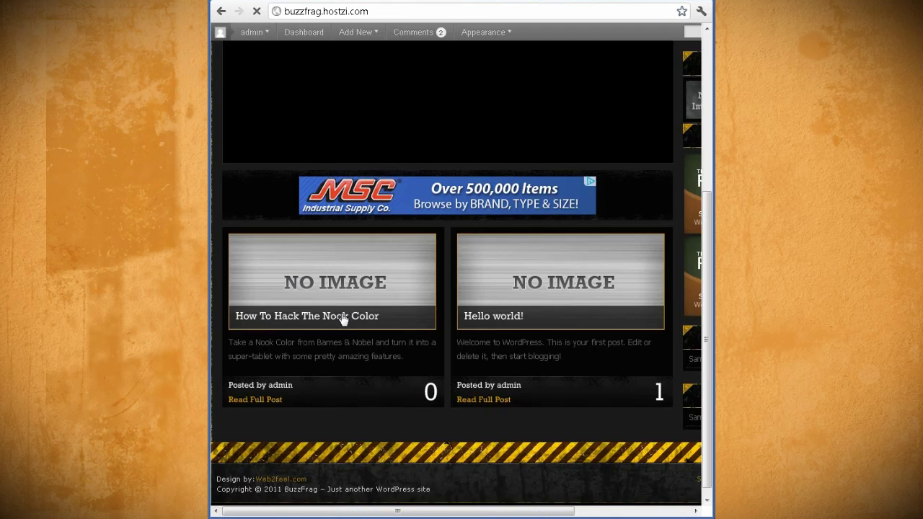
pyautogui.click(342, 319)
pyautogui.scroll(-3, 642, 330)
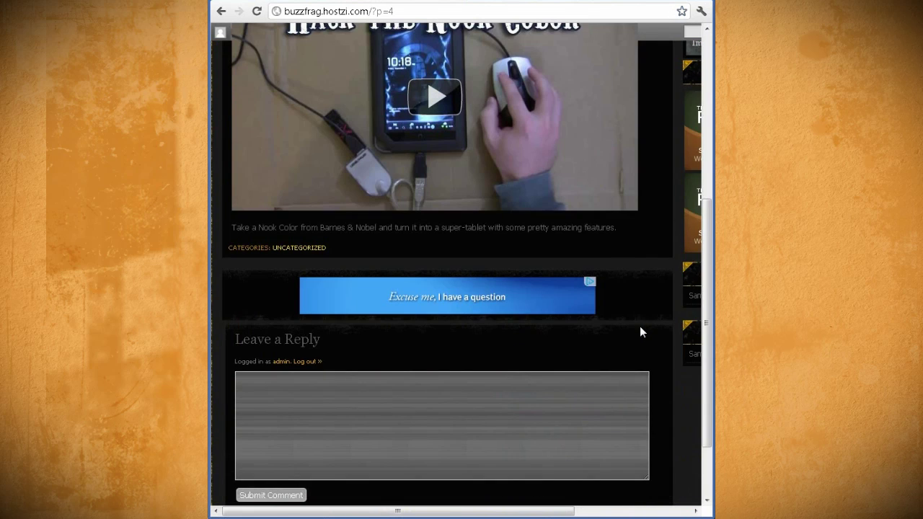
pyautogui.scroll(1, 640, 326)
pyautogui.scroll(1, 632, 330)
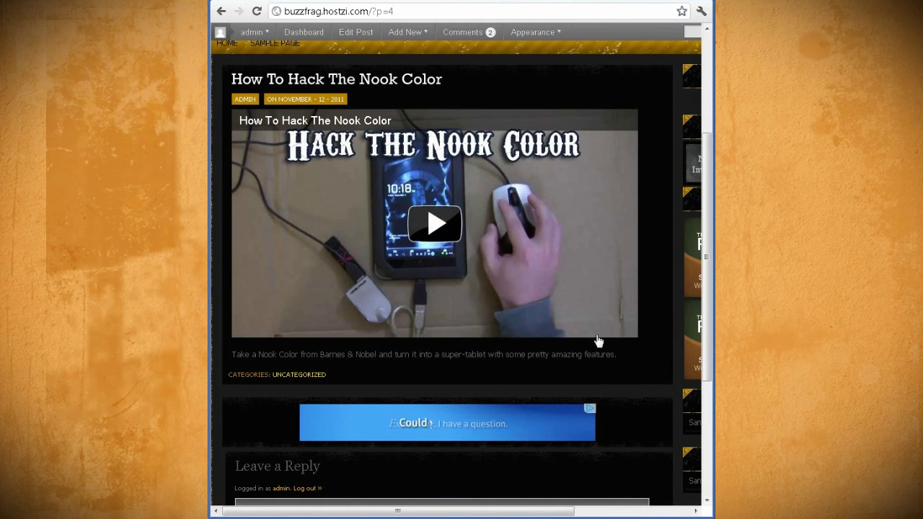
# Paste the centred AdSense code below the Categories line in single.php and save it
pyautogui.doubleClick(266, 372)
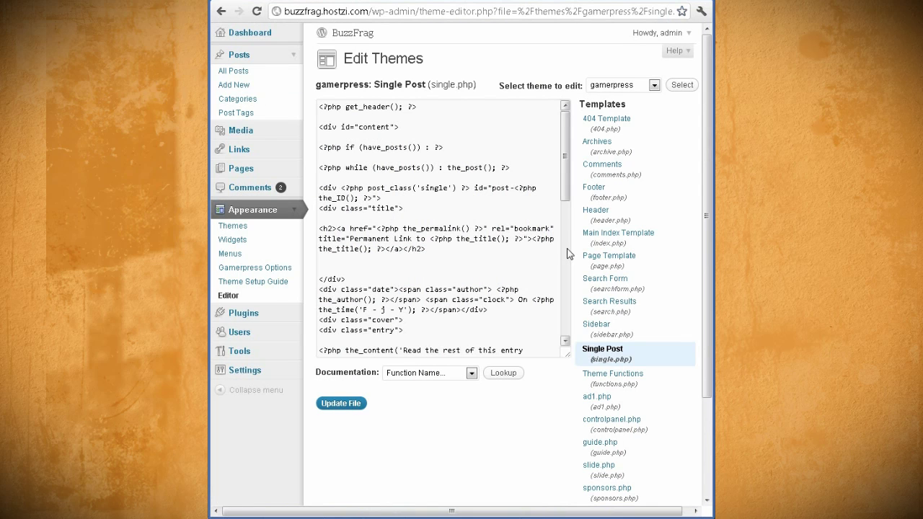
pyautogui.click(567, 205)
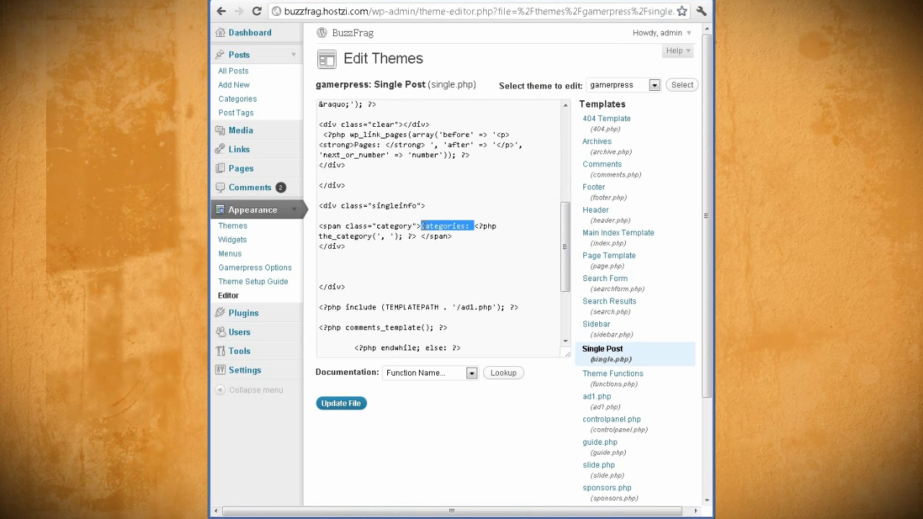
pyautogui.hotkey('ctrl', 'v')
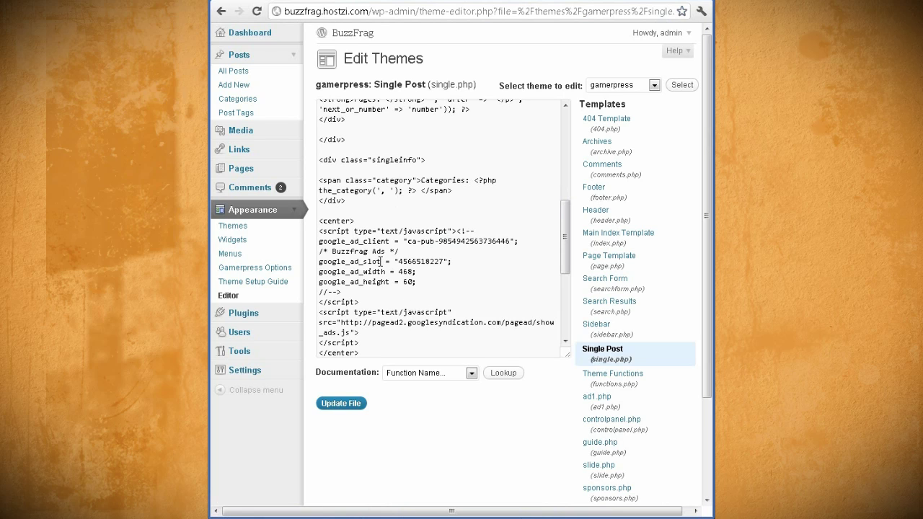
pyautogui.scroll(-1, 380, 261)
pyautogui.click(346, 404)
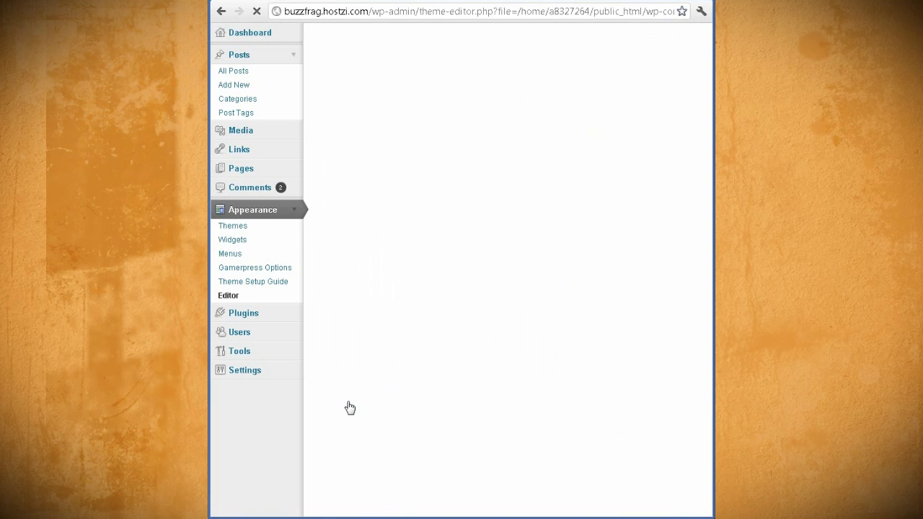
# Reload the Nook Color post, then check the ads on the home page and Hello world! post
pyautogui.click(380, 2)
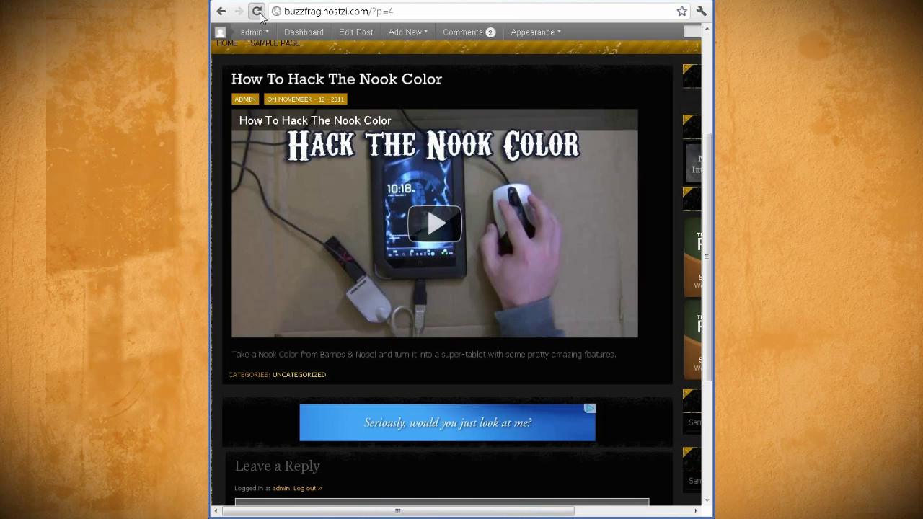
pyautogui.press('F5')
pyautogui.scroll(5, 390, 409)
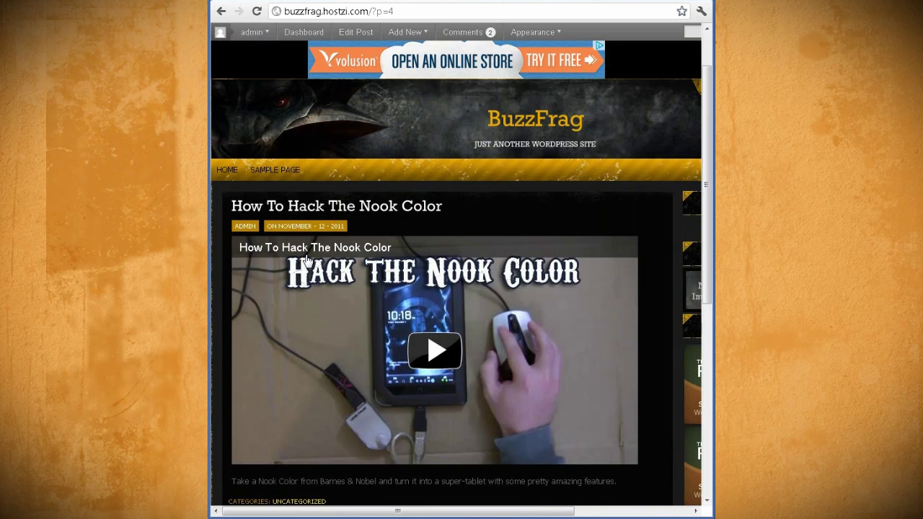
pyautogui.click(301, 253)
pyautogui.scroll(-3, 351, 233)
pyautogui.scroll(-2, 350, 233)
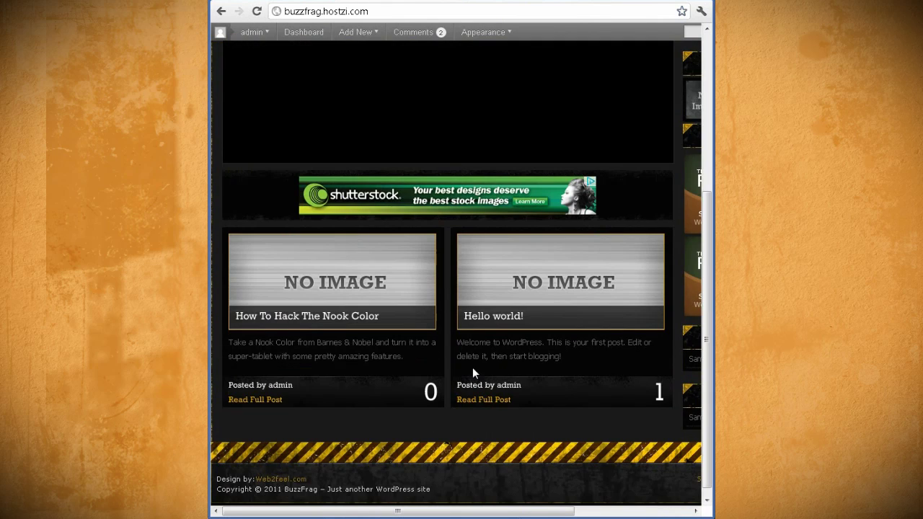
pyautogui.click(483, 401)
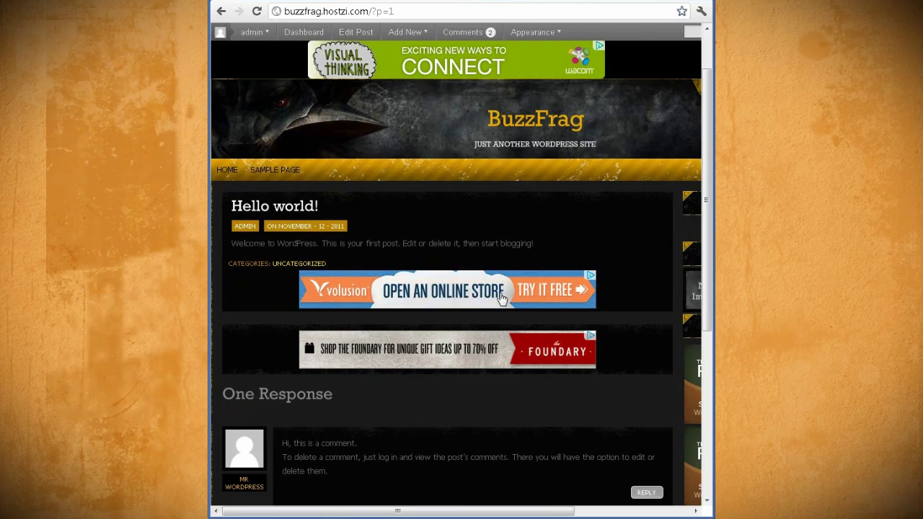